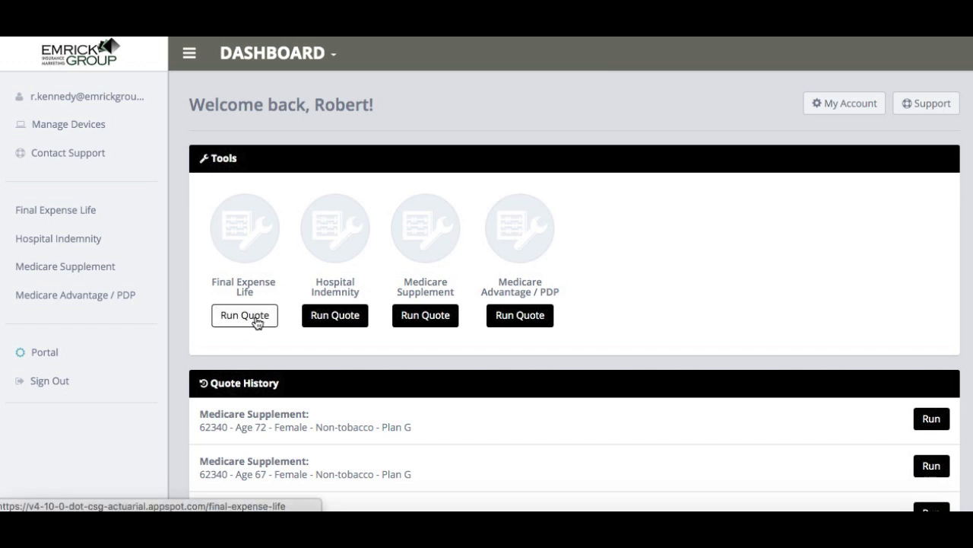
- Start a Final Expense Life quote for zip code 68124 with age 65 and gender Female
{"action": "left_click", "coordinate": [257, 324]}
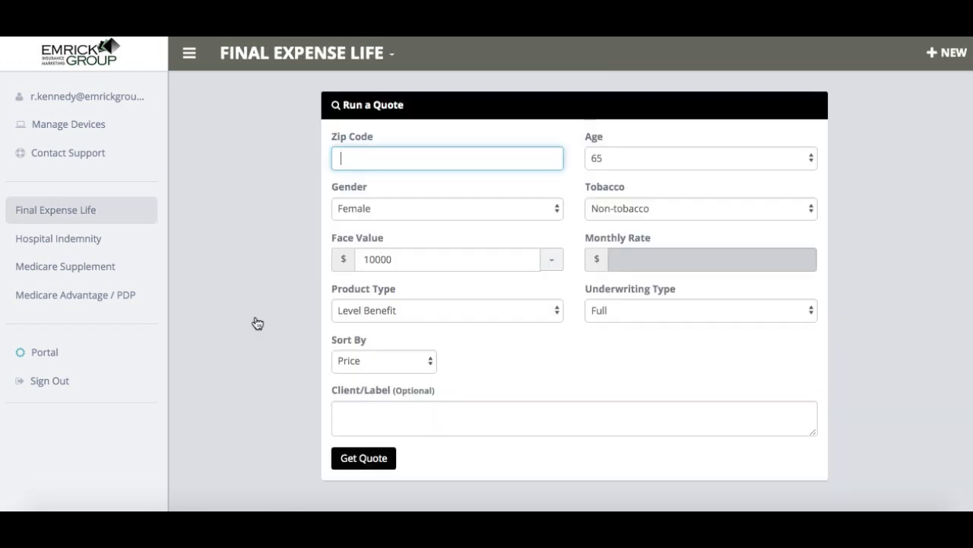
{"action": "type", "text": "68124"}
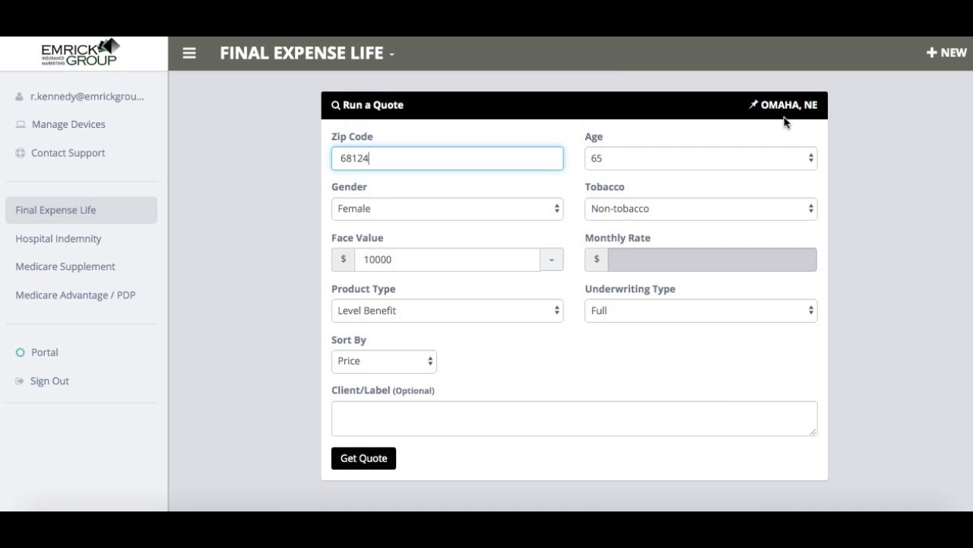
{"action": "left_click", "coordinate": [693, 158]}
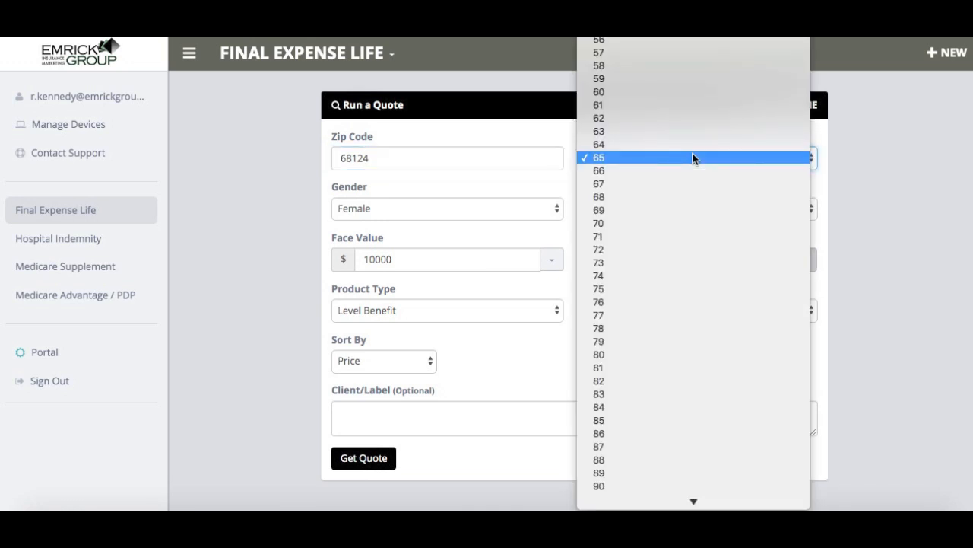
{"action": "left_click", "coordinate": [693, 157]}
{"action": "left_click", "coordinate": [506, 212]}
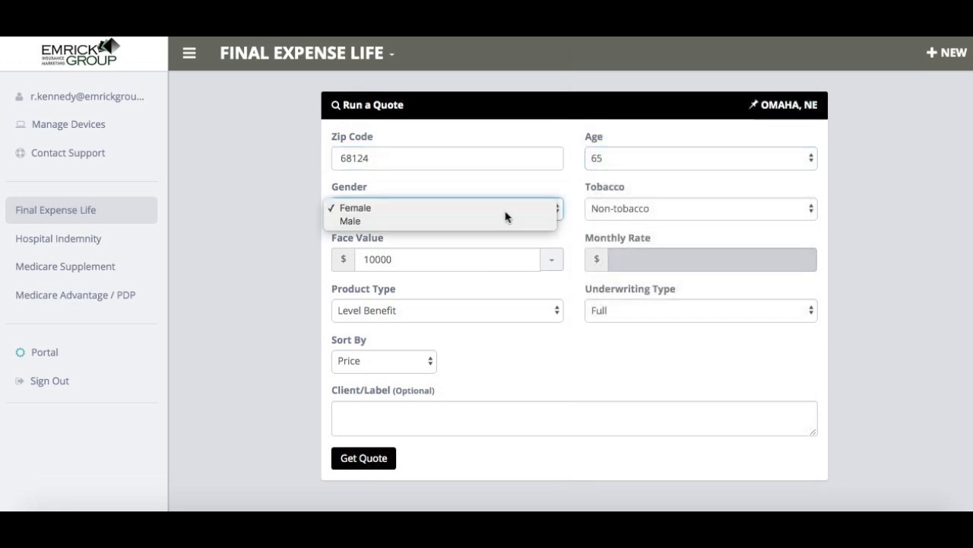
{"action": "left_click", "coordinate": [506, 216]}
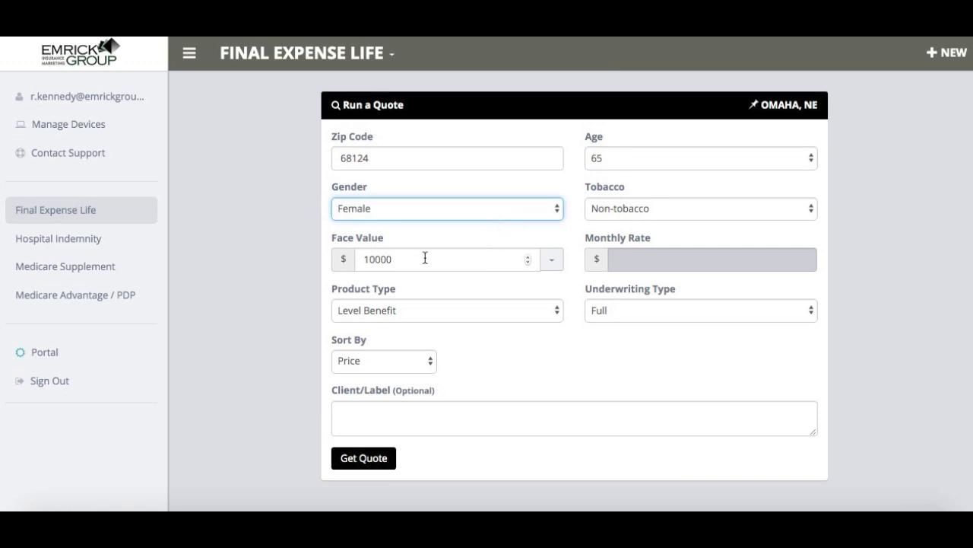
- Try a face value of 20000 and return it to 10000
{"action": "left_click", "coordinate": [375, 259]}
{"action": "key", "text": "BackSpace"}
{"action": "key", "text": "BackSpace"}
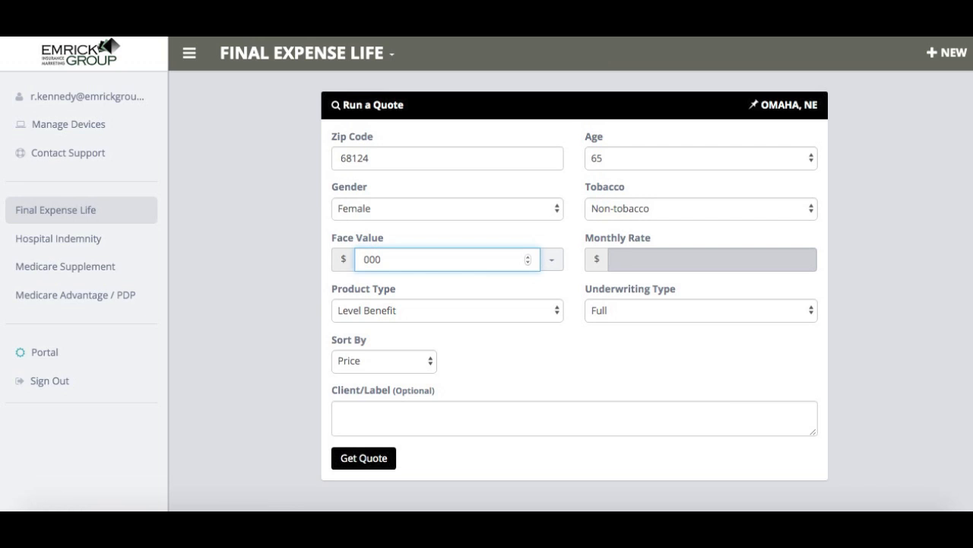
{"action": "type", "text": "20"}
{"action": "key", "text": "BackSpace"}
{"action": "key", "text": "BackSpace"}
{"action": "type", "text": "10"}
- Try a monthly rate of 50 instead of the face value and clear the entry
{"action": "left_click", "coordinate": [630, 258]}
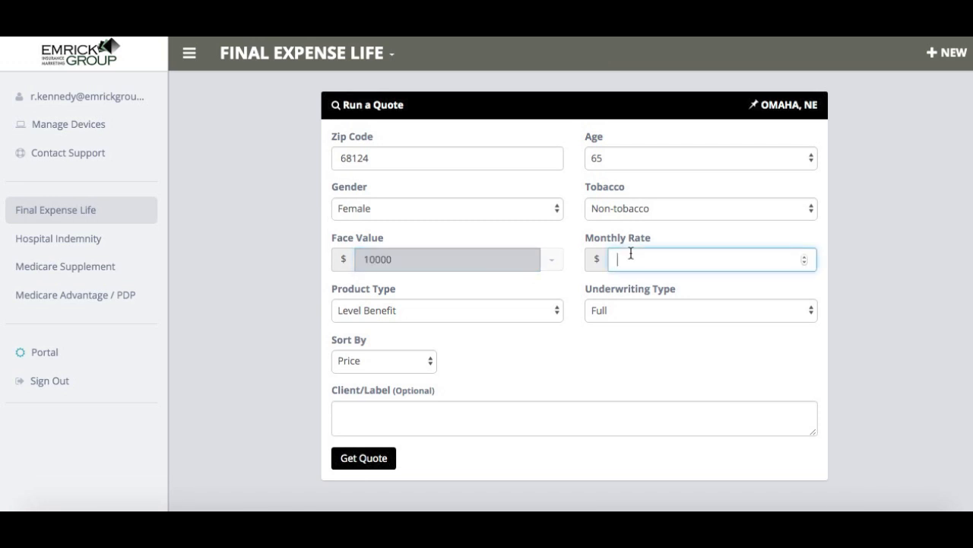
{"action": "type", "text": "50"}
{"action": "key", "text": "BackSpace"}
{"action": "key", "text": "BackSpace"}
- Review the product type, underwriting type and sorting choices, keeping Level Benefit, Full and Price
{"action": "left_click", "coordinate": [430, 311]}
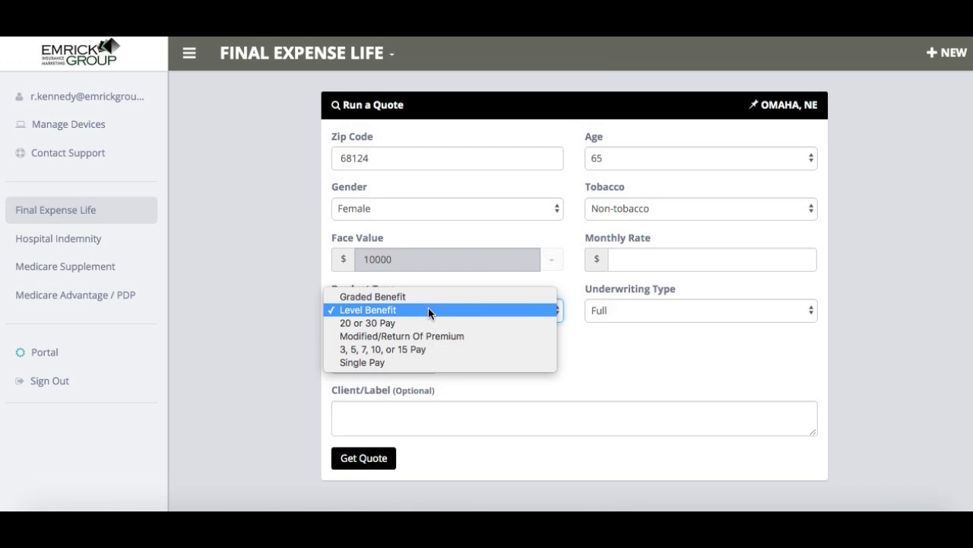
{"action": "left_click", "coordinate": [594, 340]}
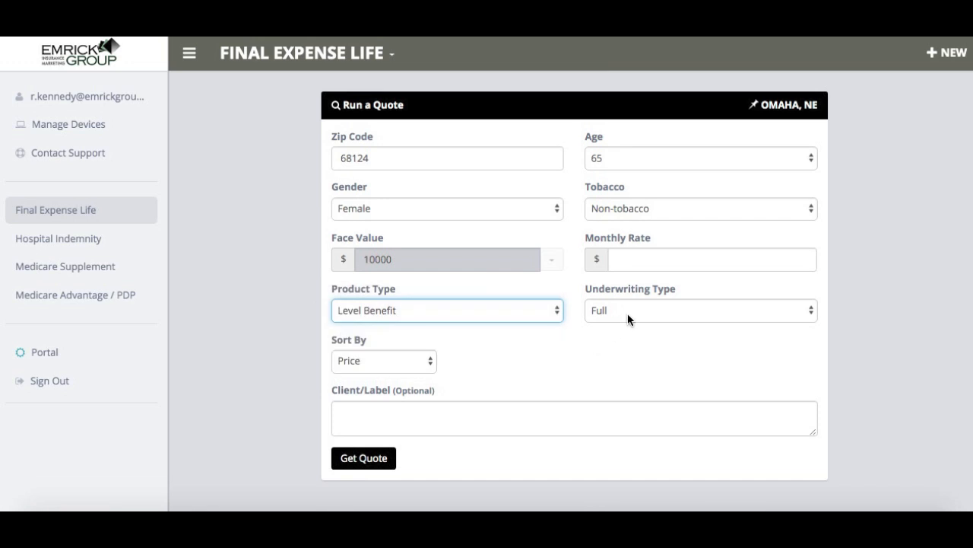
{"action": "left_click", "coordinate": [627, 316]}
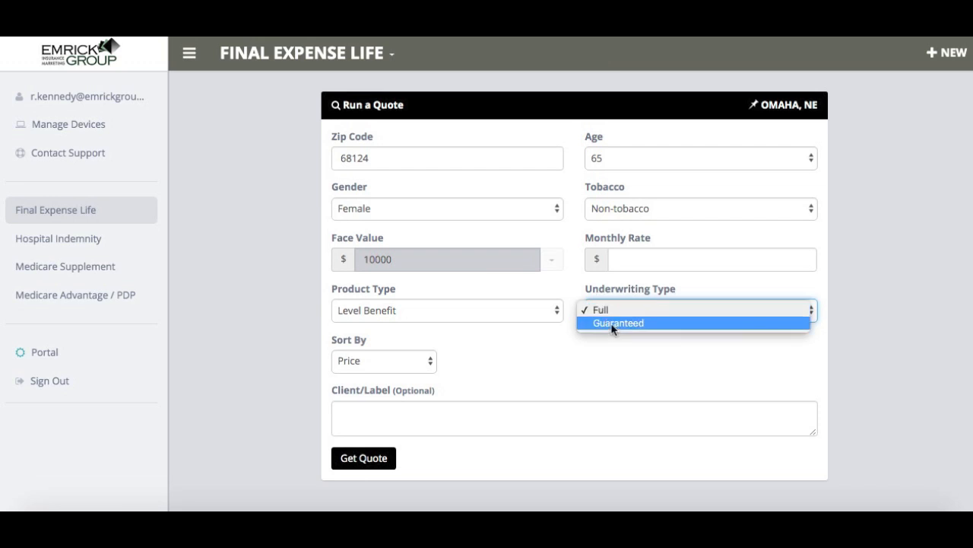
{"action": "left_click", "coordinate": [606, 363]}
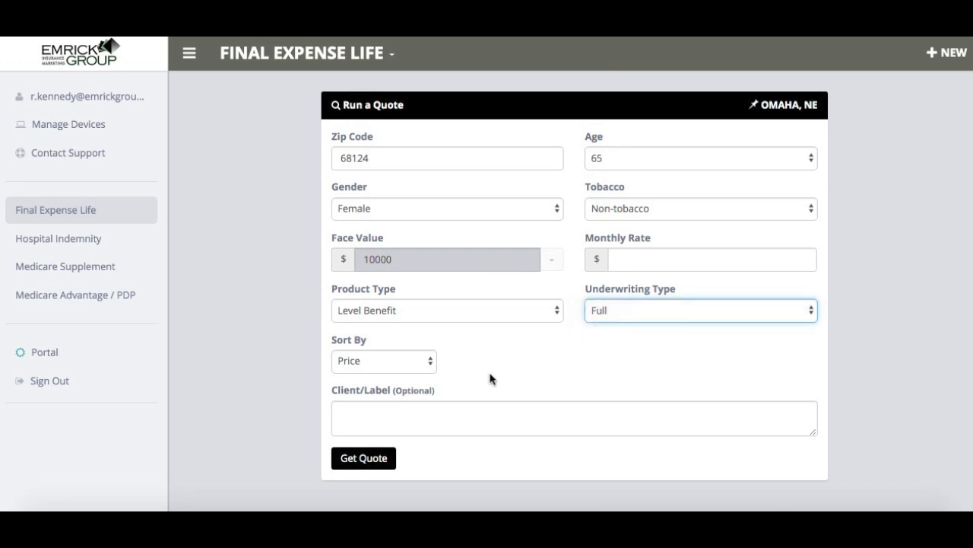
{"action": "left_click", "coordinate": [404, 362]}
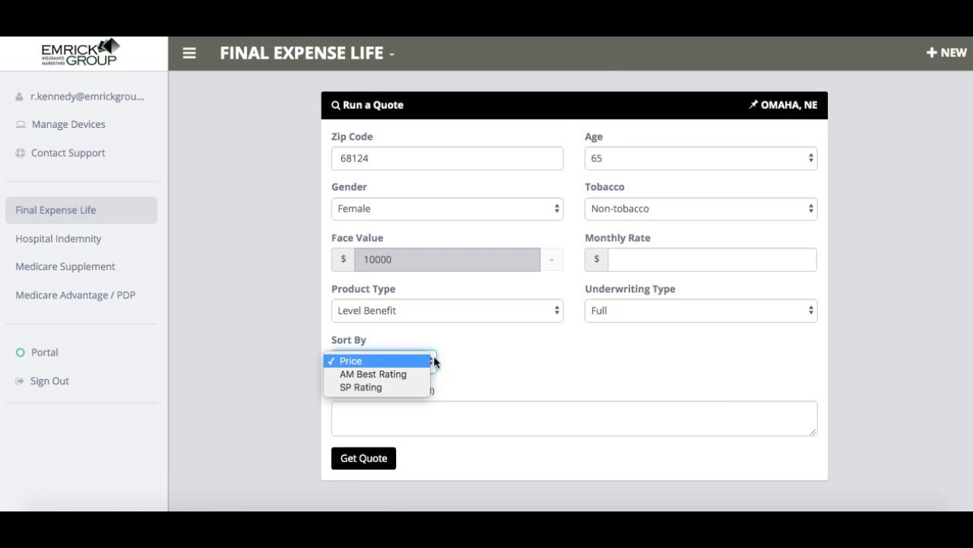
{"action": "left_click", "coordinate": [495, 345]}
- Label the quote with the client's full name and get the quote results
{"action": "left_click", "coordinate": [469, 414]}
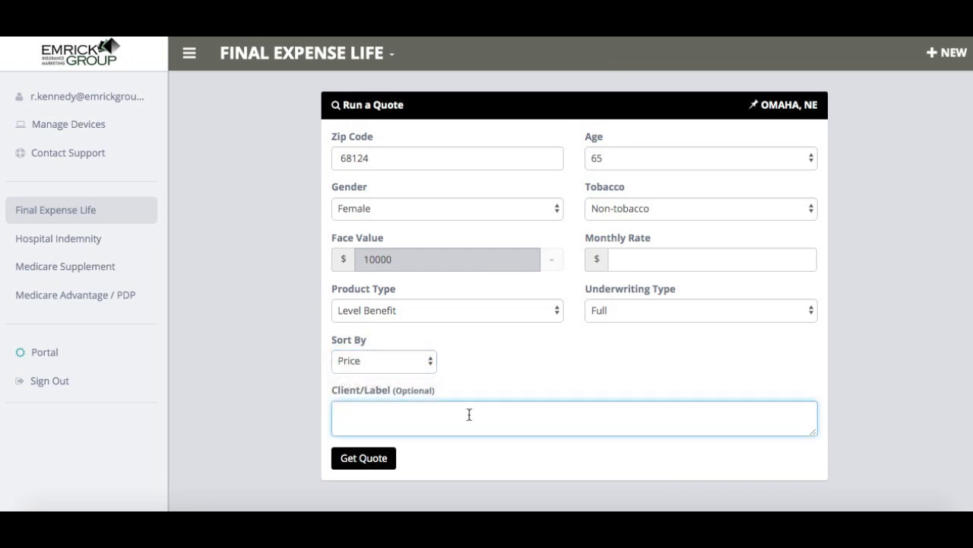
{"action": "type", "text": "Jane Smith"}
{"action": "left_click", "coordinate": [384, 464]}
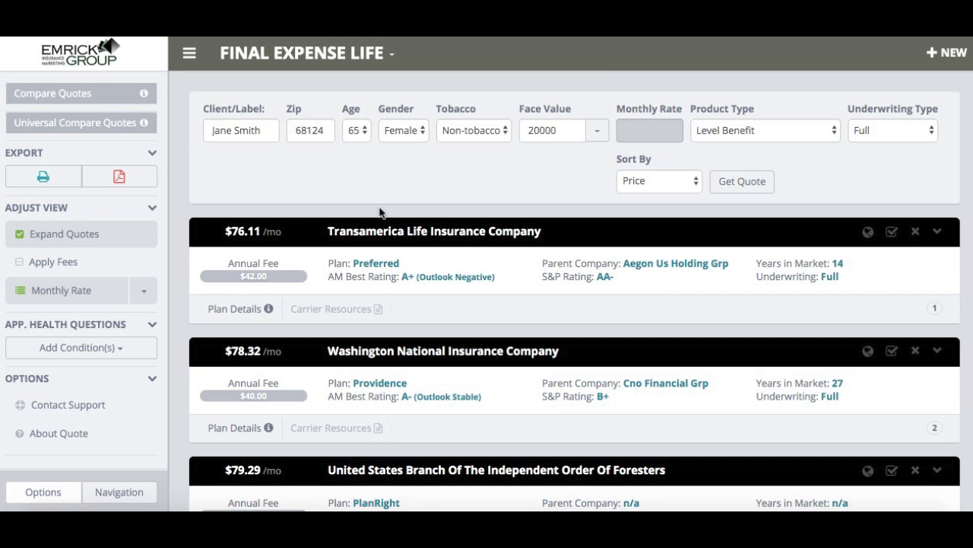
- Look through the list of carrier quotes, collapsing all quote details and expanding them again
{"action": "scroll", "coordinate": [379, 212], "scroll_direction": "down", "scroll_amount": 3}
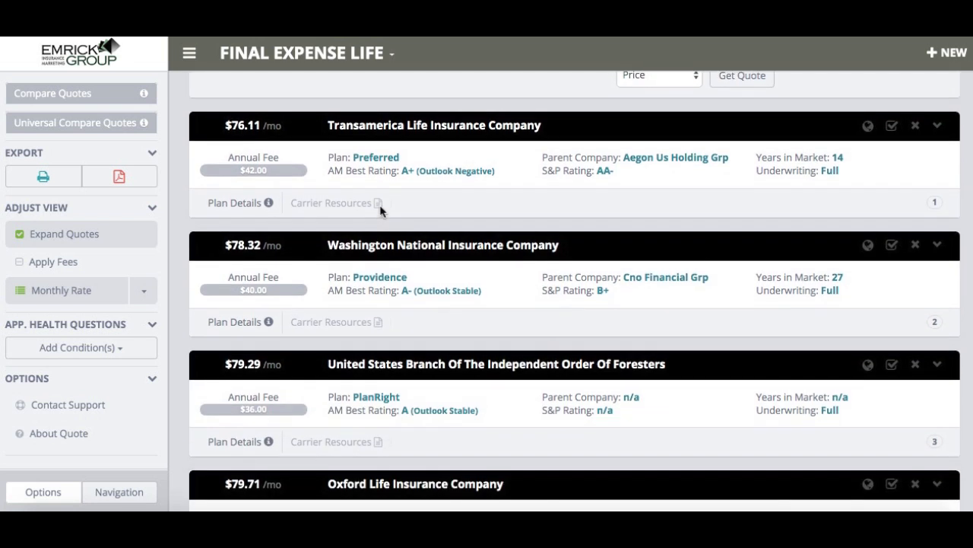
{"action": "scroll", "coordinate": [473, 190], "scroll_direction": "up", "scroll_amount": 2}
{"action": "scroll", "coordinate": [473, 191], "scroll_direction": "down", "scroll_amount": 1}
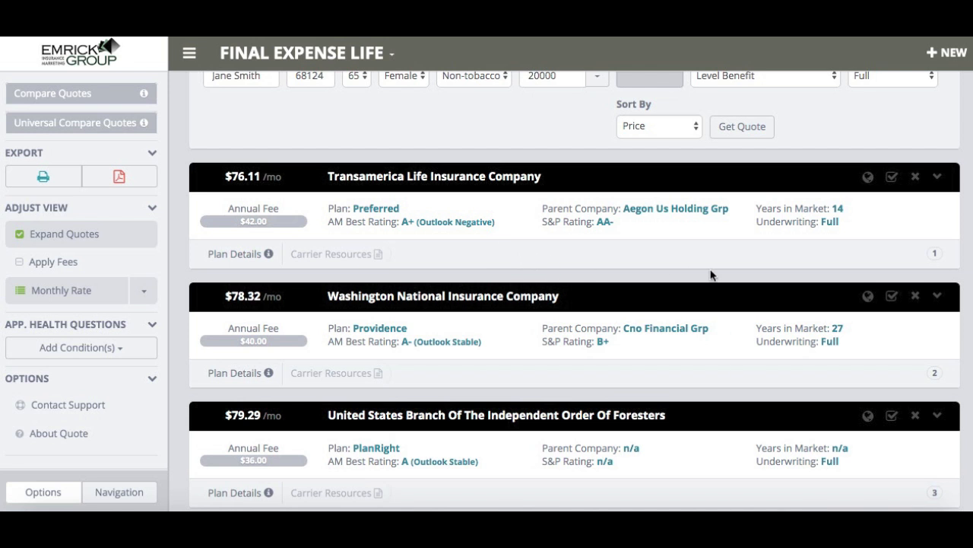
{"action": "scroll", "coordinate": [711, 275], "scroll_direction": "down", "scroll_amount": 3}
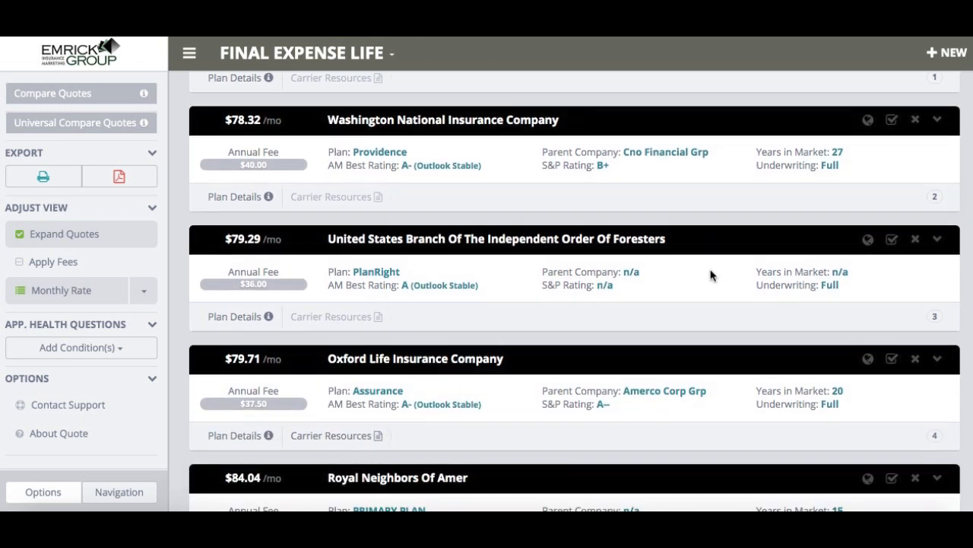
{"action": "scroll", "coordinate": [712, 275], "scroll_direction": "down", "scroll_amount": 1}
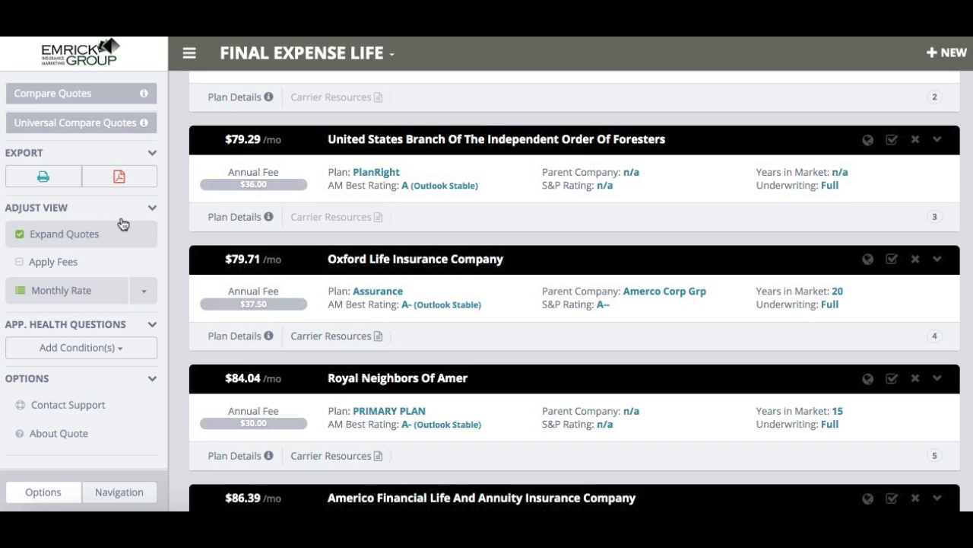
{"action": "left_click", "coordinate": [60, 238]}
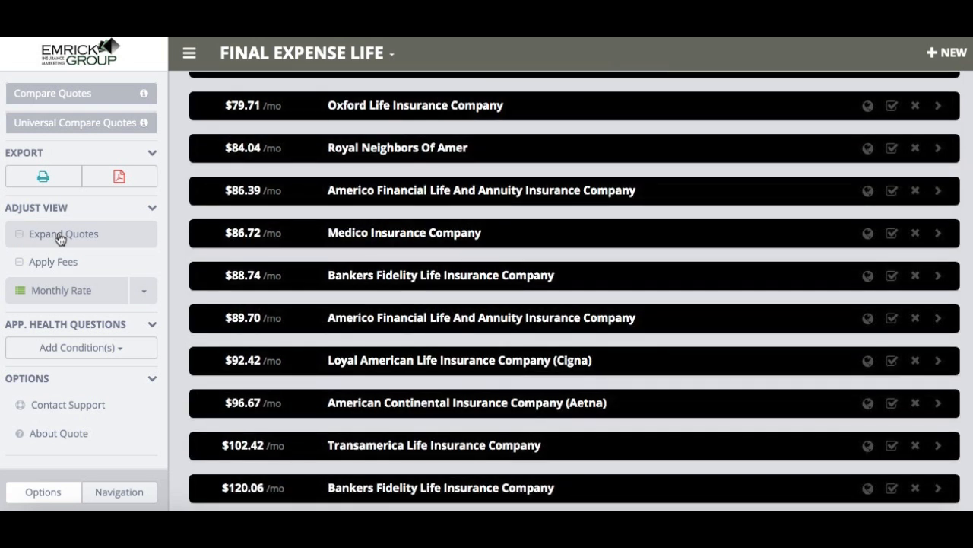
{"action": "left_click", "coordinate": [61, 237]}
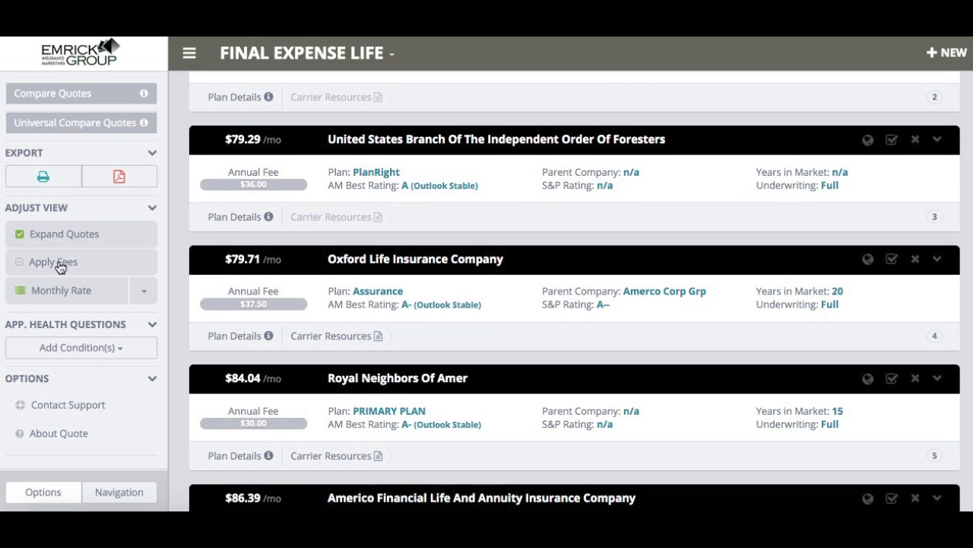
- Apply fees to the quoted rates, and switch the rate type to annual and back to monthly
{"action": "left_click", "coordinate": [60, 265]}
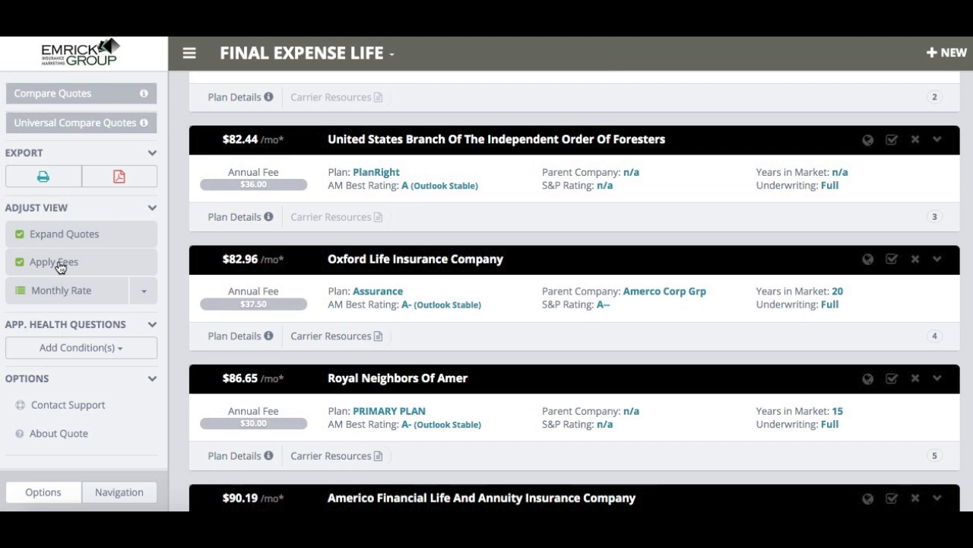
{"action": "left_click", "coordinate": [144, 294]}
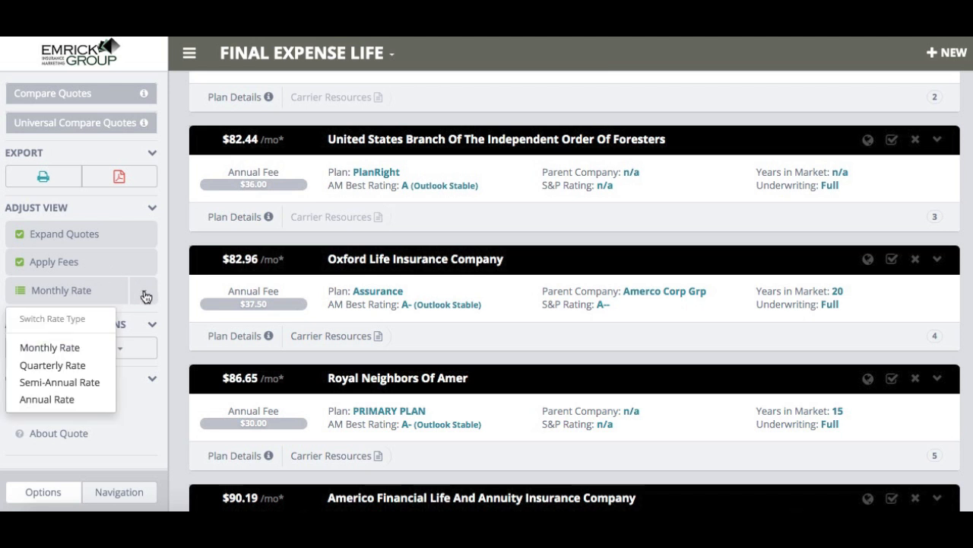
{"action": "left_click", "coordinate": [61, 401]}
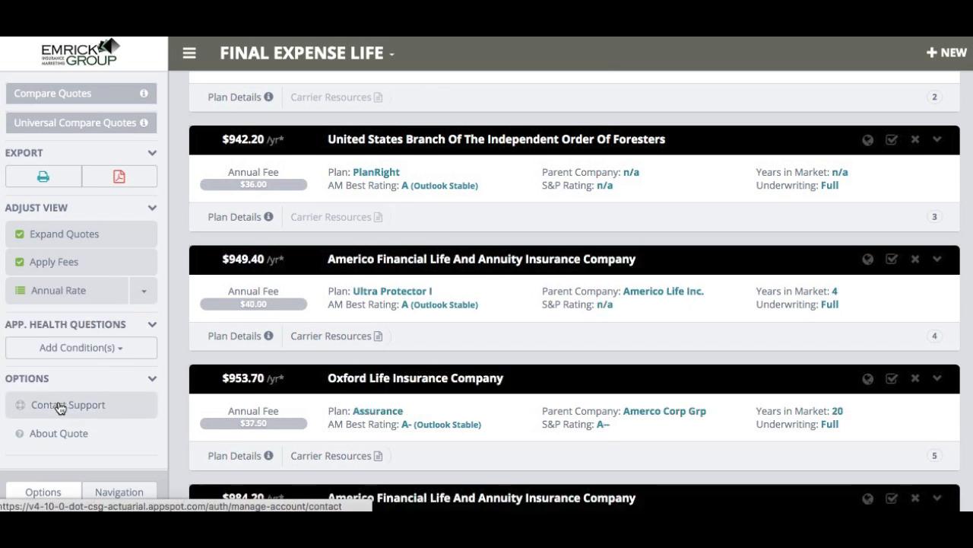
{"action": "left_click", "coordinate": [146, 297]}
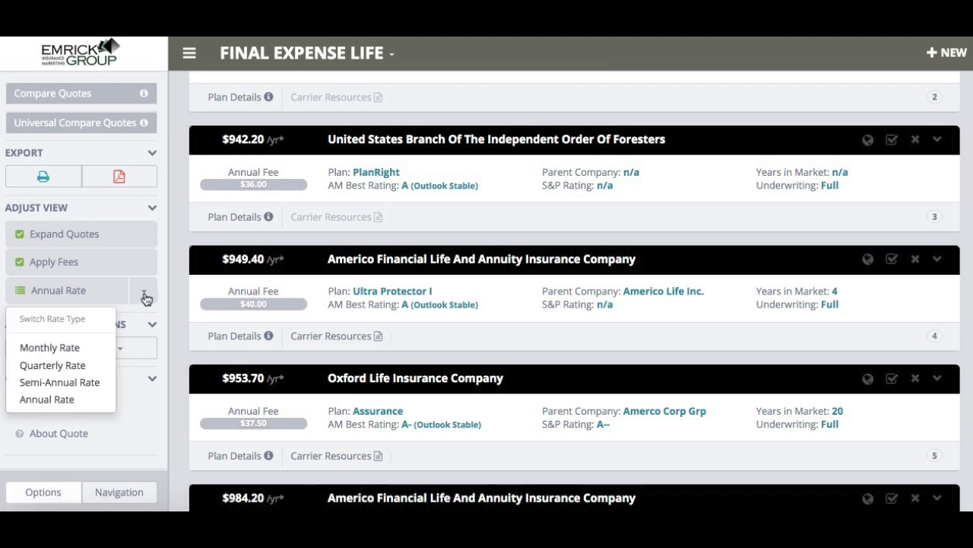
{"action": "left_click", "coordinate": [90, 348]}
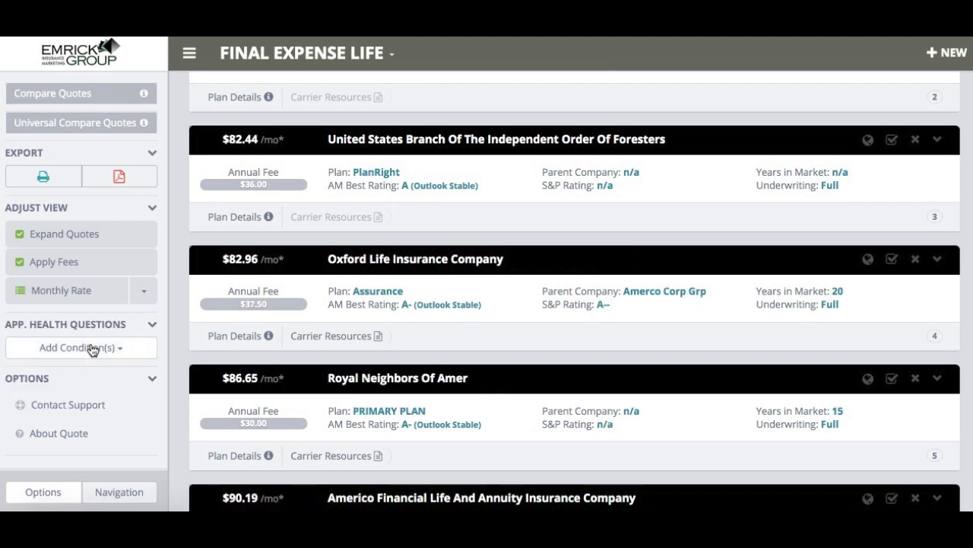
- Search the application health conditions for "heart attack" and add the Heart Attack condition under Circulatory System
{"action": "left_click", "coordinate": [92, 353]}
{"action": "left_click", "coordinate": [92, 381]}
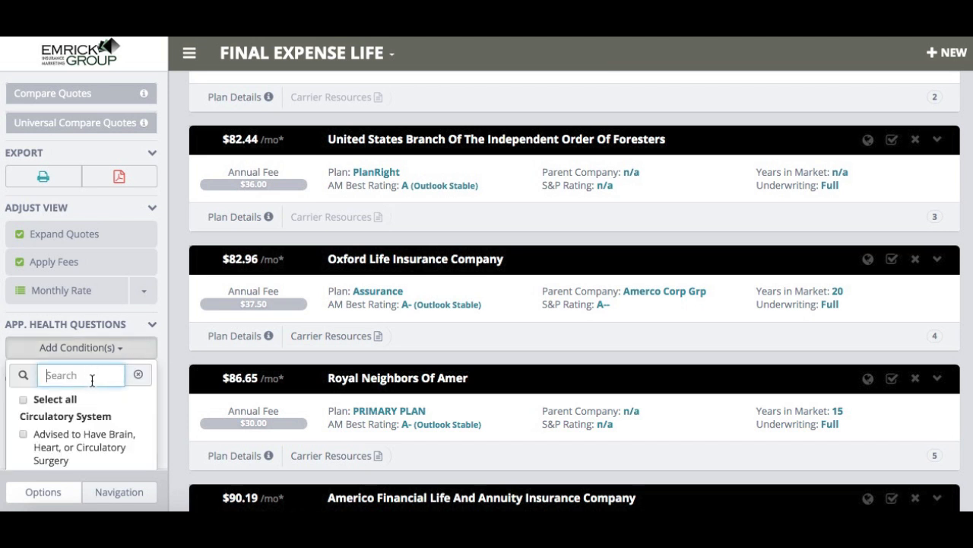
{"action": "type", "text": "heart atta"}
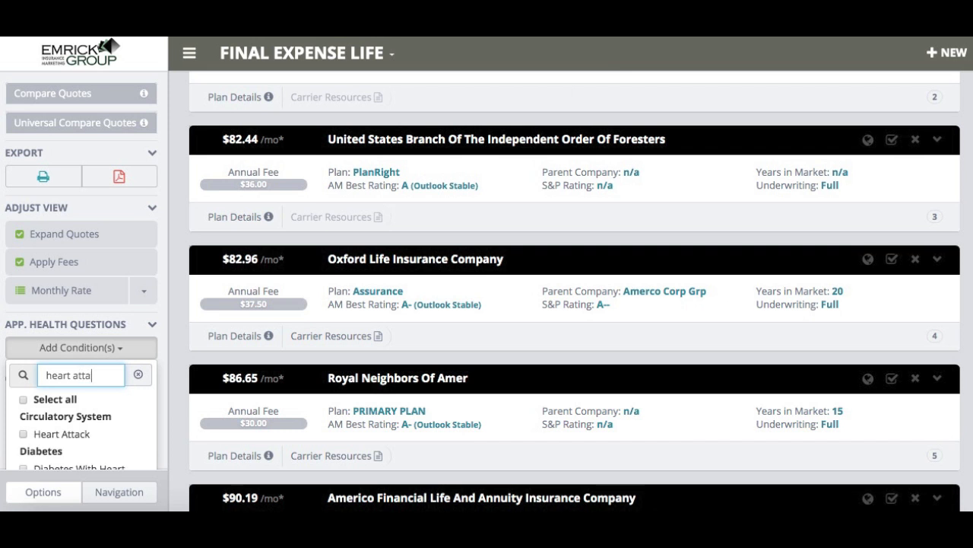
{"action": "type", "text": "ck"}
{"action": "left_click", "coordinate": [25, 435]}
{"action": "left_click", "coordinate": [25, 435]}
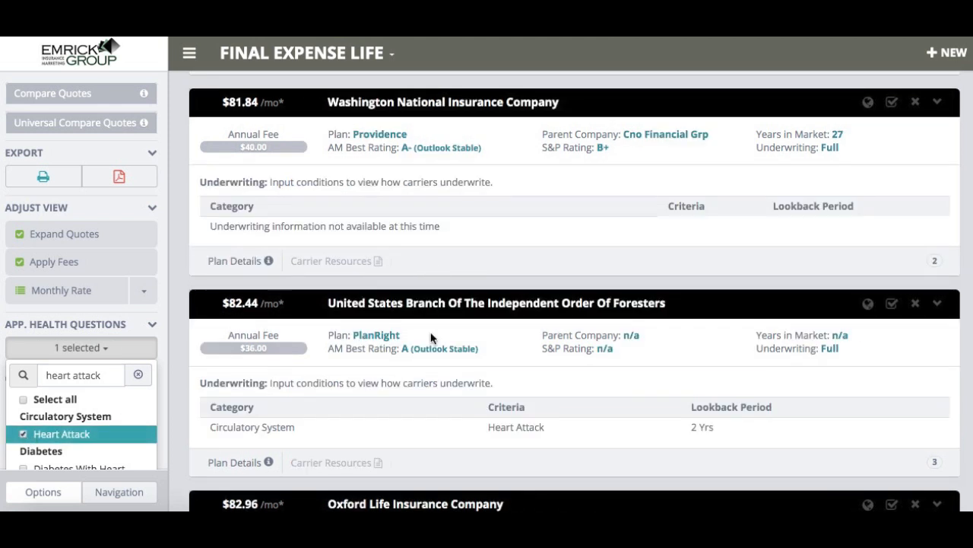
- Examine each carrier's heart attack underwriting criteria and lookback period, and clear the condition search
{"action": "scroll", "coordinate": [431, 337], "scroll_direction": "down", "scroll_amount": 3}
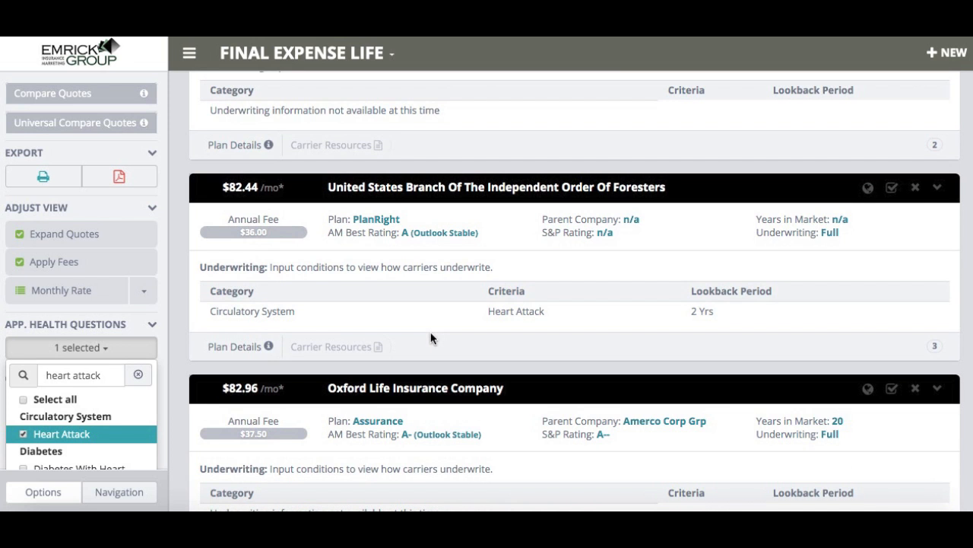
{"action": "scroll", "coordinate": [431, 333], "scroll_direction": "down", "scroll_amount": 1}
{"action": "scroll", "coordinate": [432, 337], "scroll_direction": "up", "scroll_amount": 1}
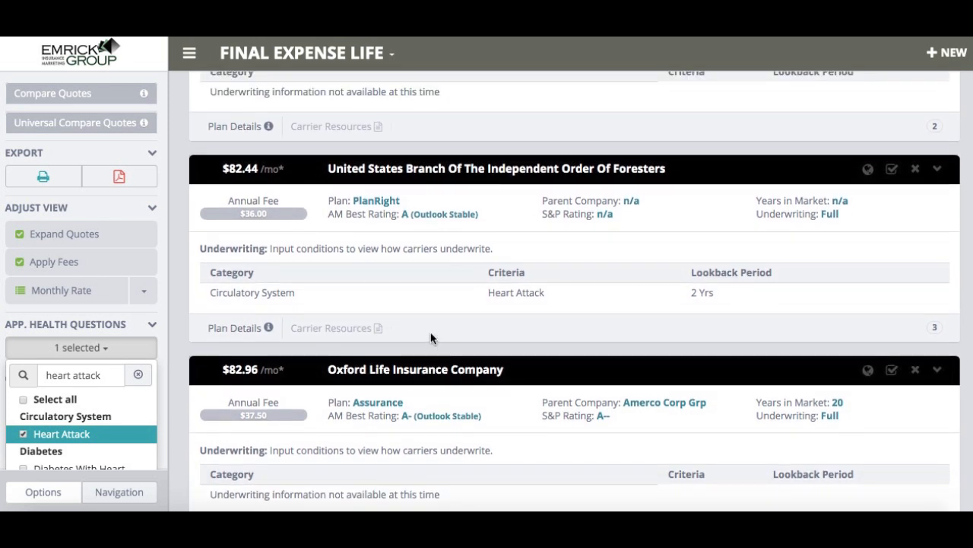
{"action": "scroll", "coordinate": [430, 337], "scroll_direction": "down", "scroll_amount": 10}
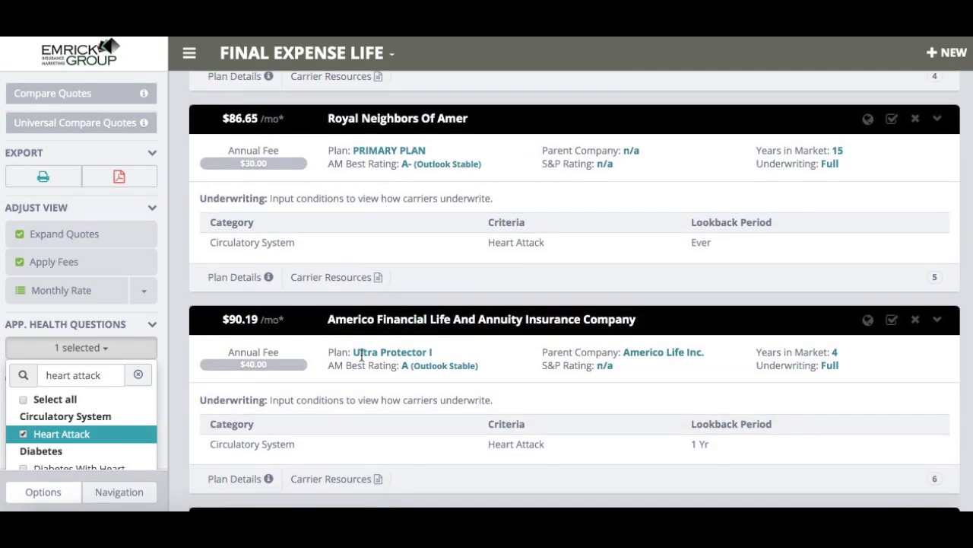
{"action": "left_click", "coordinate": [144, 377]}
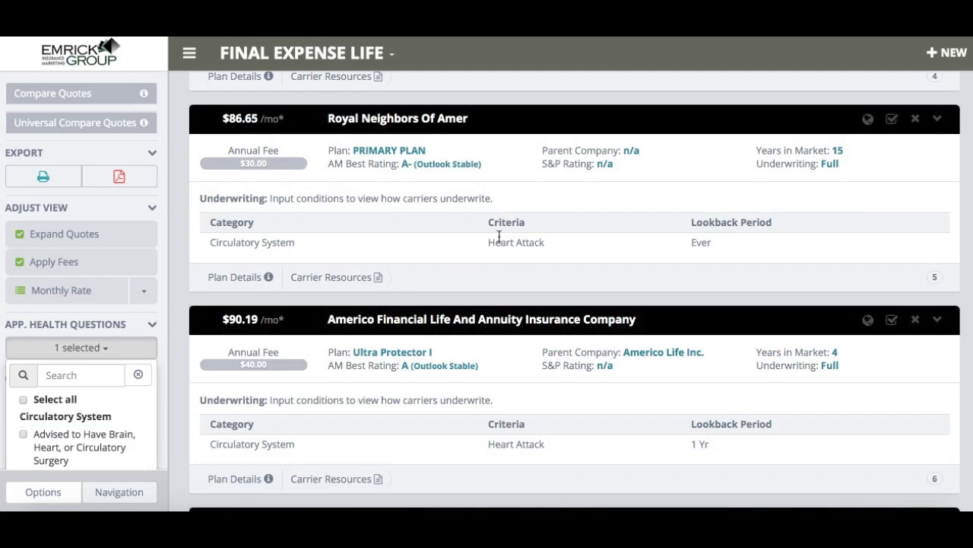
- Select the Independent Order Of Foresters and Oxford Life Insurance Company quotes and compare them side by side
{"action": "scroll", "coordinate": [499, 237], "scroll_direction": "up", "scroll_amount": 4}
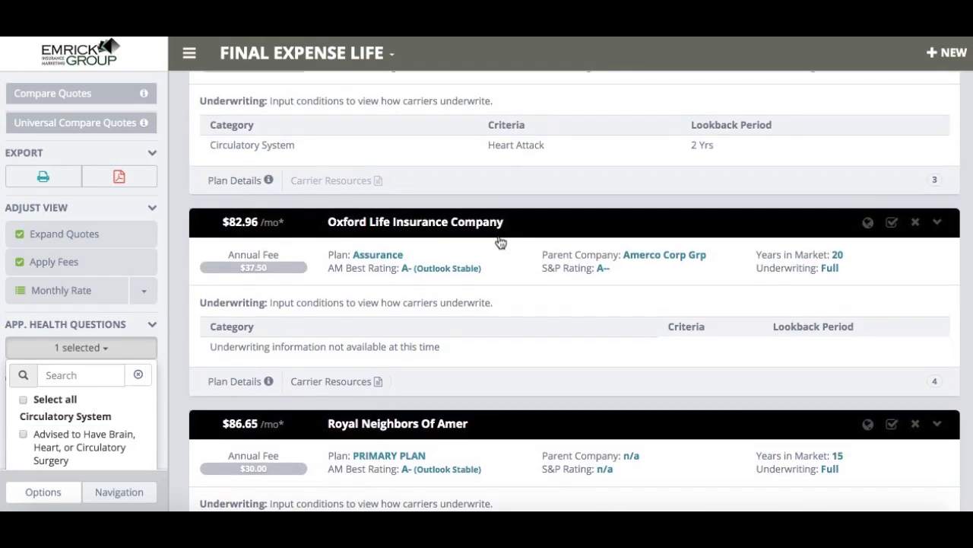
{"action": "scroll", "coordinate": [499, 242], "scroll_direction": "up", "scroll_amount": 2}
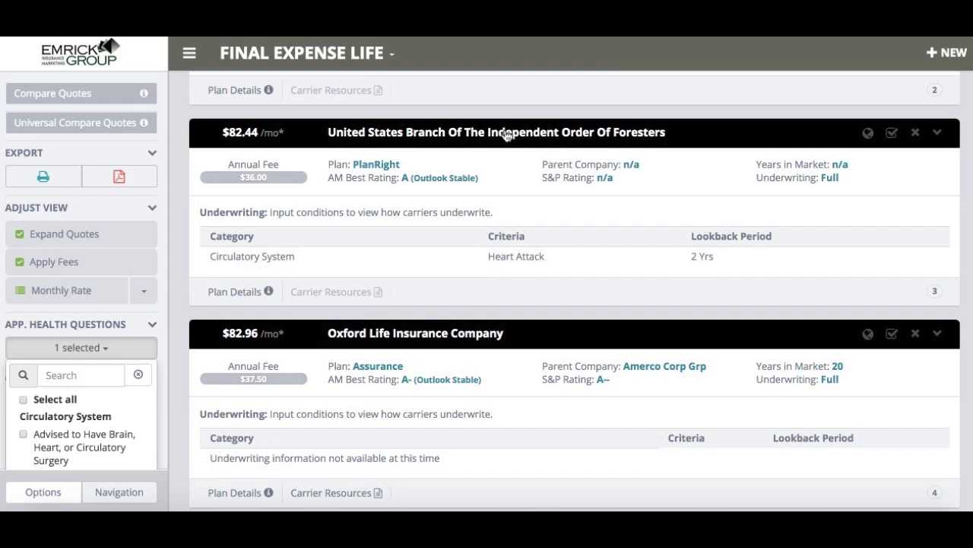
{"action": "left_click", "coordinate": [506, 134]}
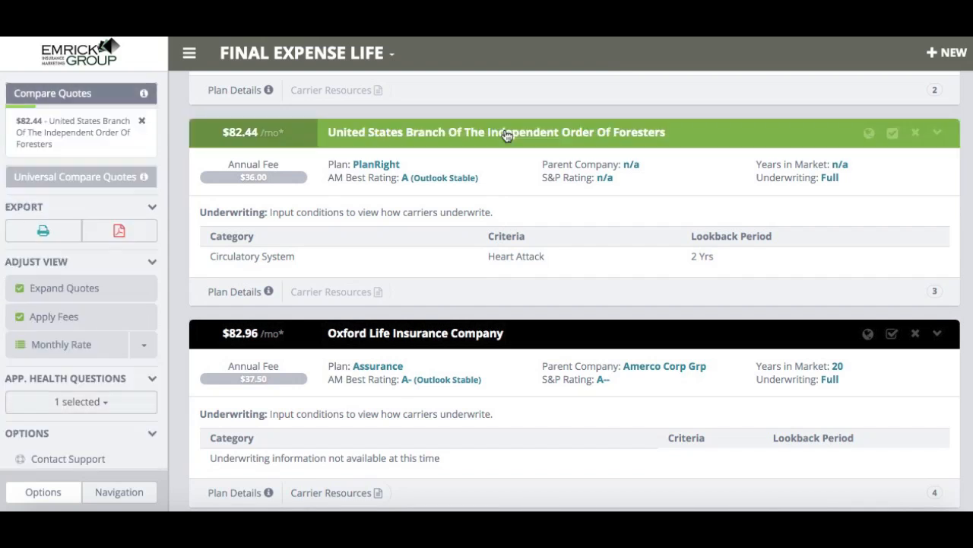
{"action": "left_click", "coordinate": [472, 340]}
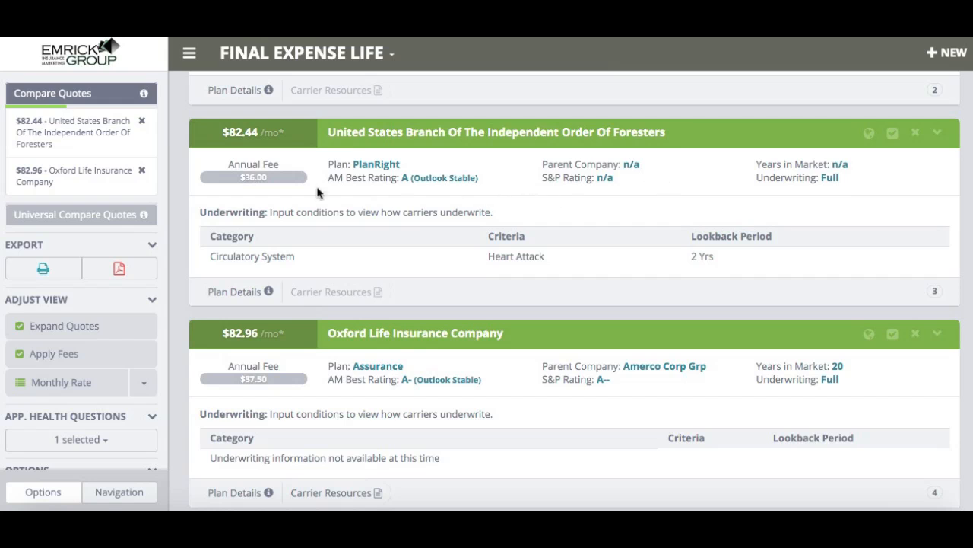
{"action": "left_click", "coordinate": [93, 100]}
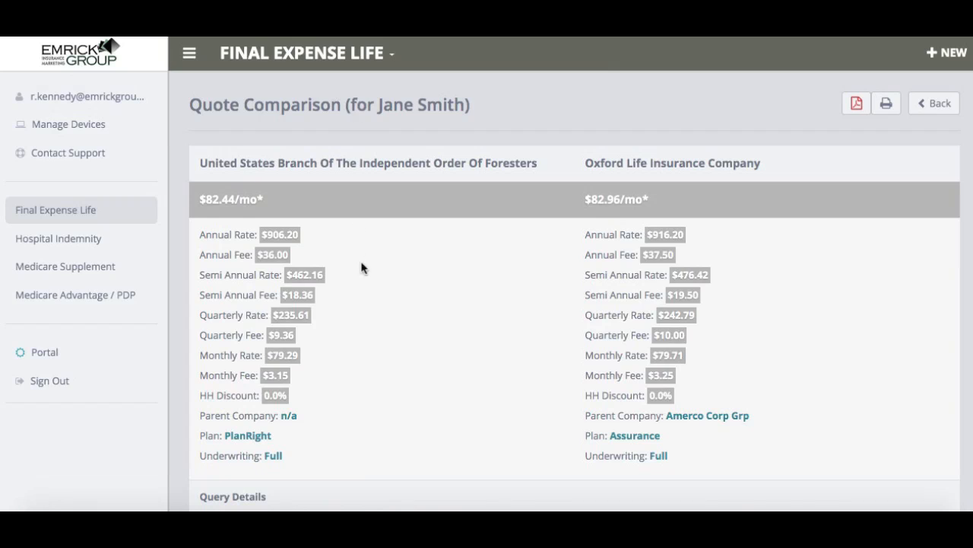
- Export the quote comparison as a PDF and open the downloaded file to review it
{"action": "left_click", "coordinate": [857, 105]}
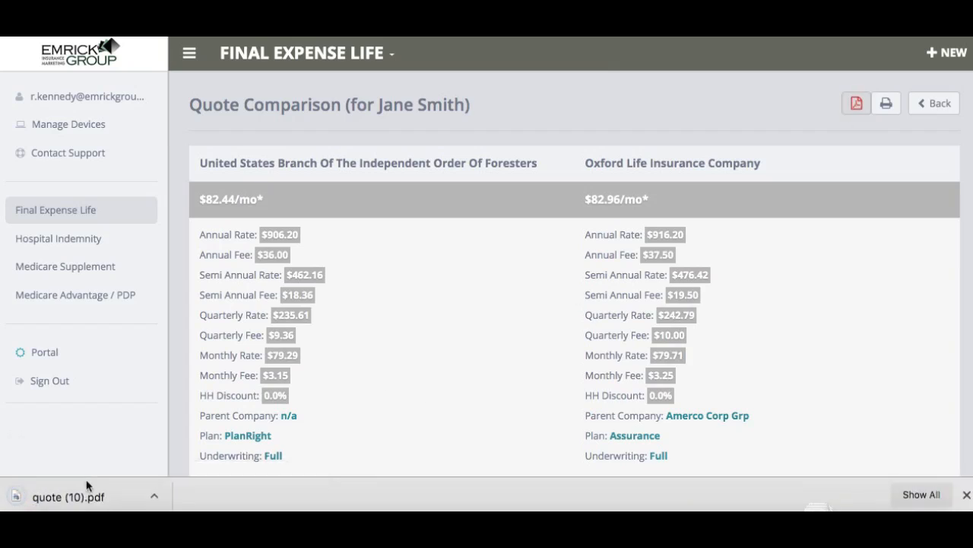
{"action": "left_click", "coordinate": [83, 498]}
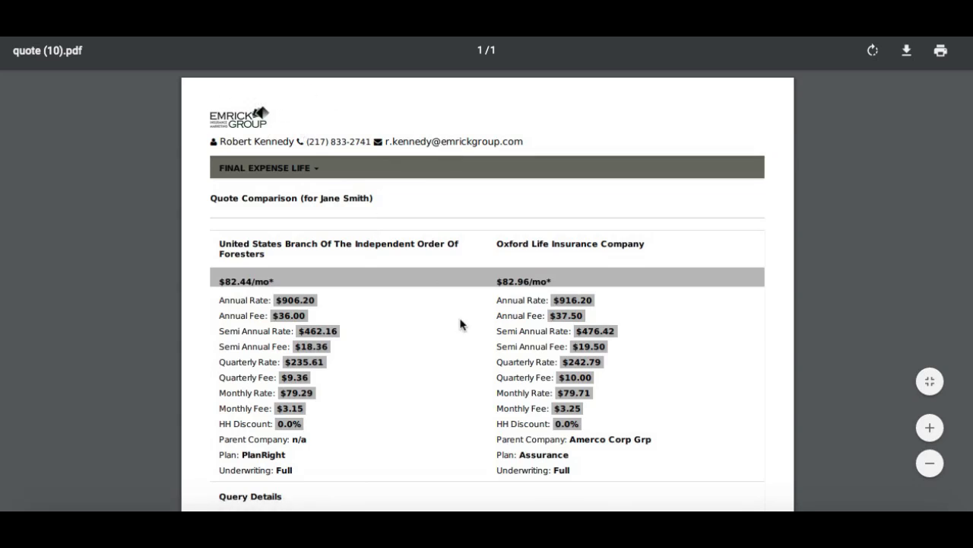
{"action": "scroll", "coordinate": [460, 325], "scroll_direction": "down", "scroll_amount": 2}
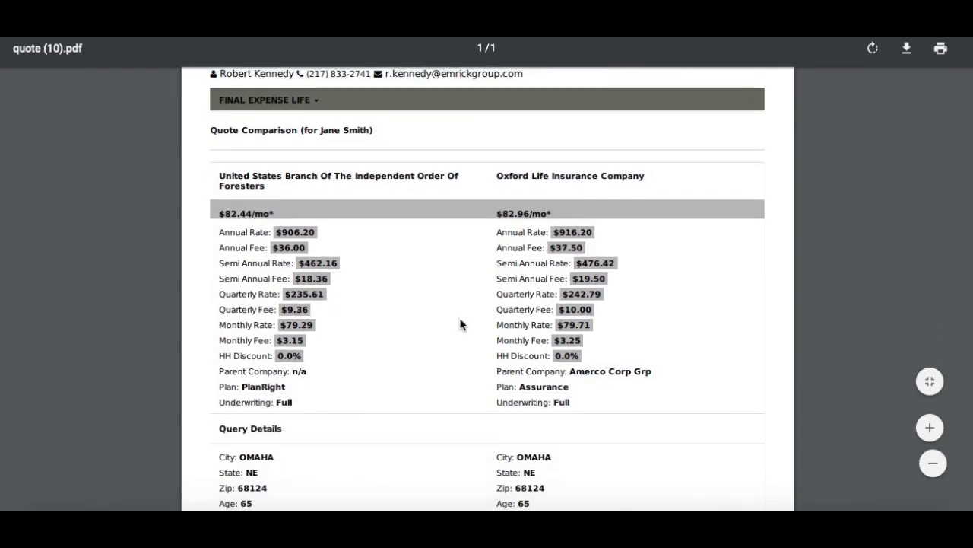